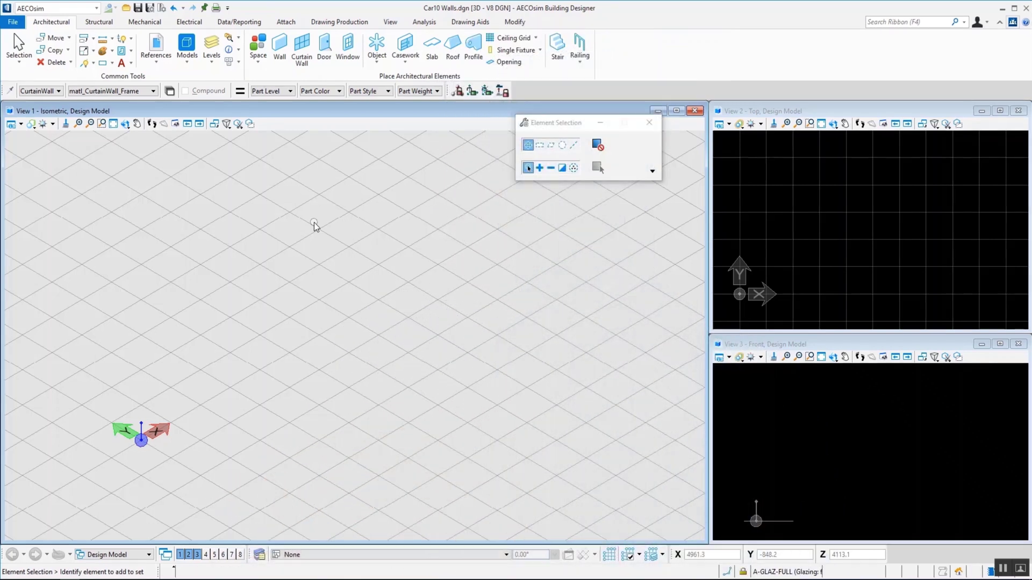
- Place a curtain wall from the origin to an end point along the X axis
click(302, 53)
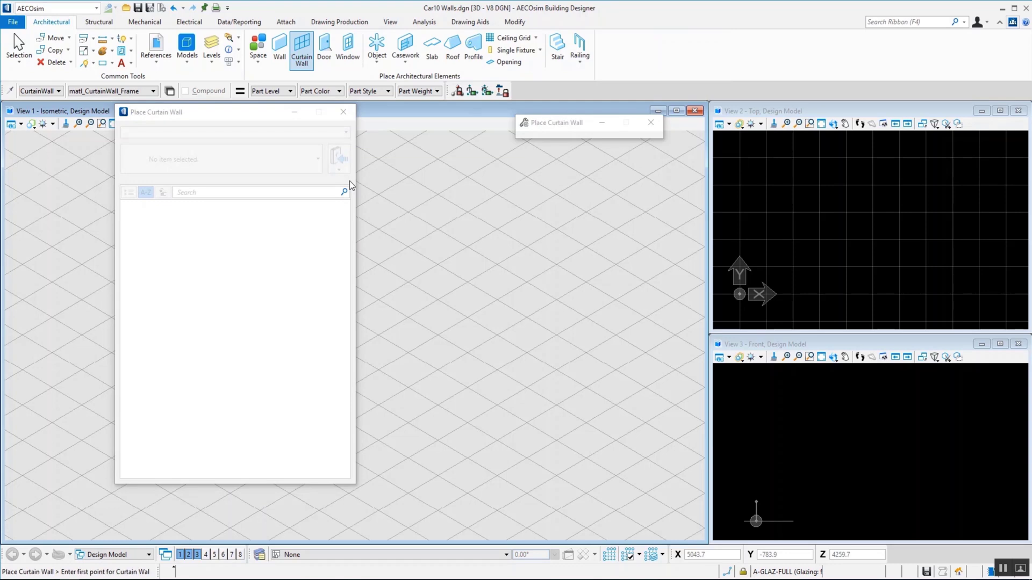
click(740, 294)
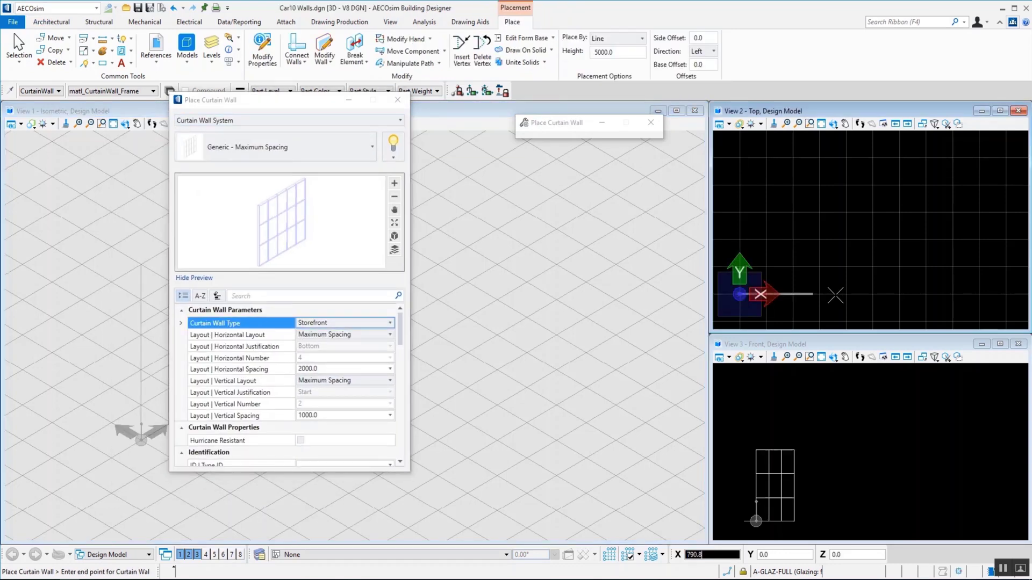
click(932, 294)
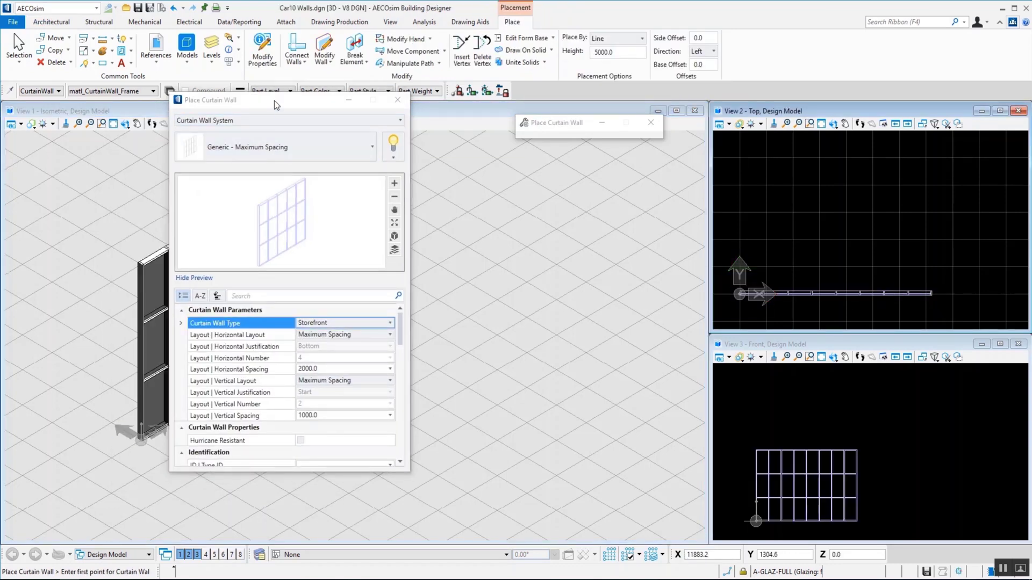
drag(275, 103, 650, 99)
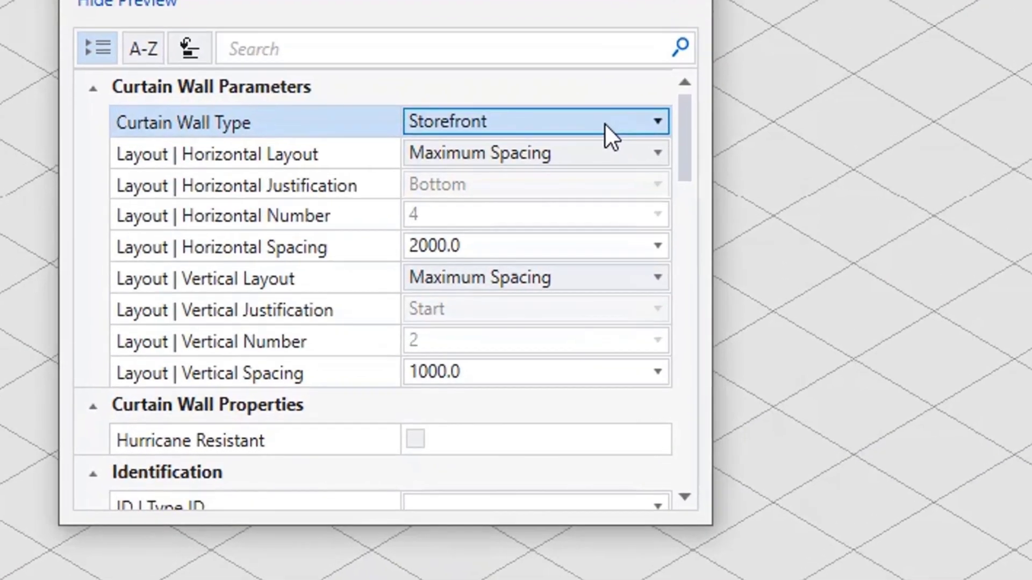
- Keep Storefront as the curtain wall type and Place By Line as the placement method
click(363, 301)
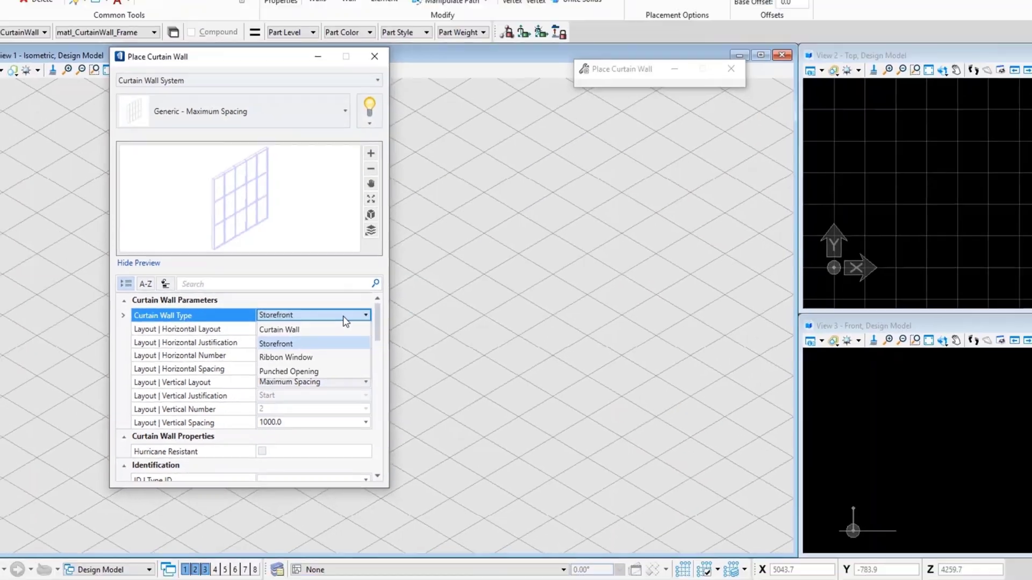
click(653, 88)
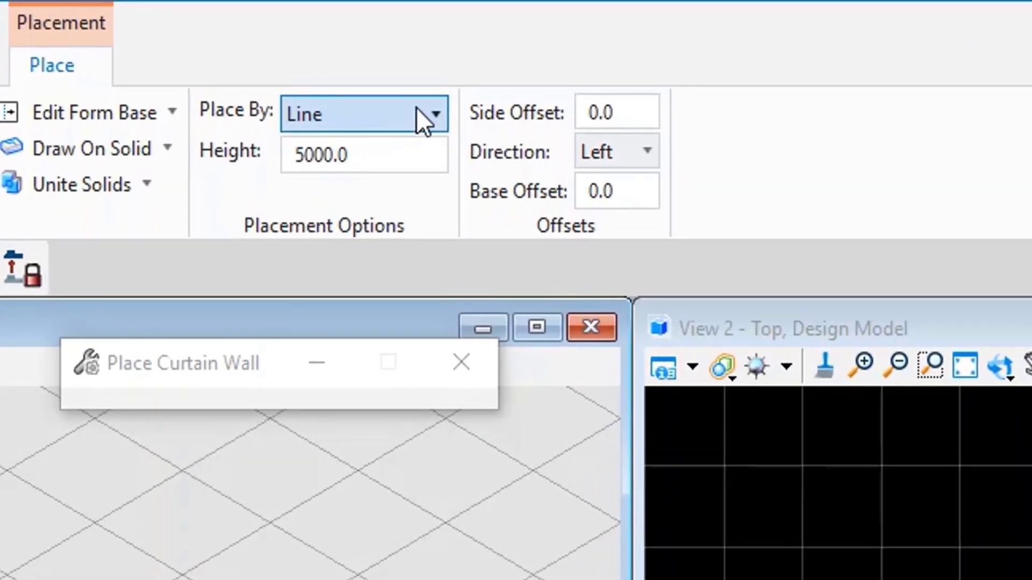
click(416, 114)
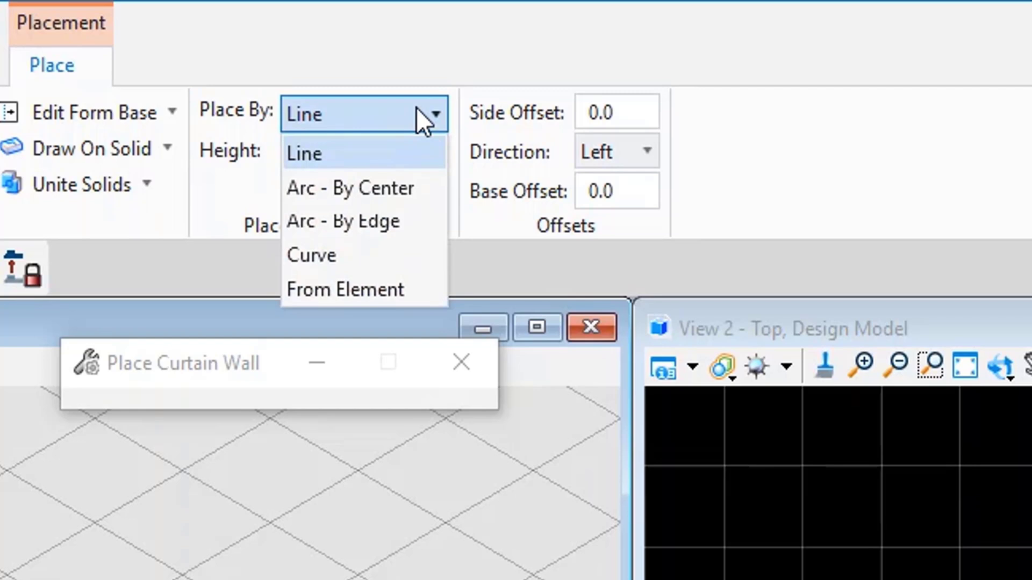
click(425, 114)
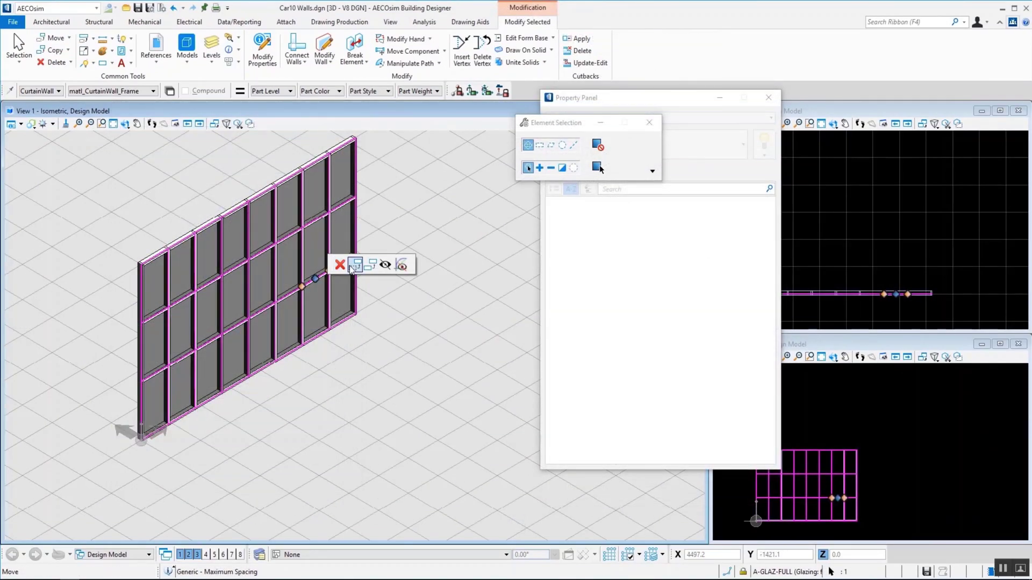
- Select single panels and vertical mullion segments to show their move handles, then clear the selection
click(353, 266)
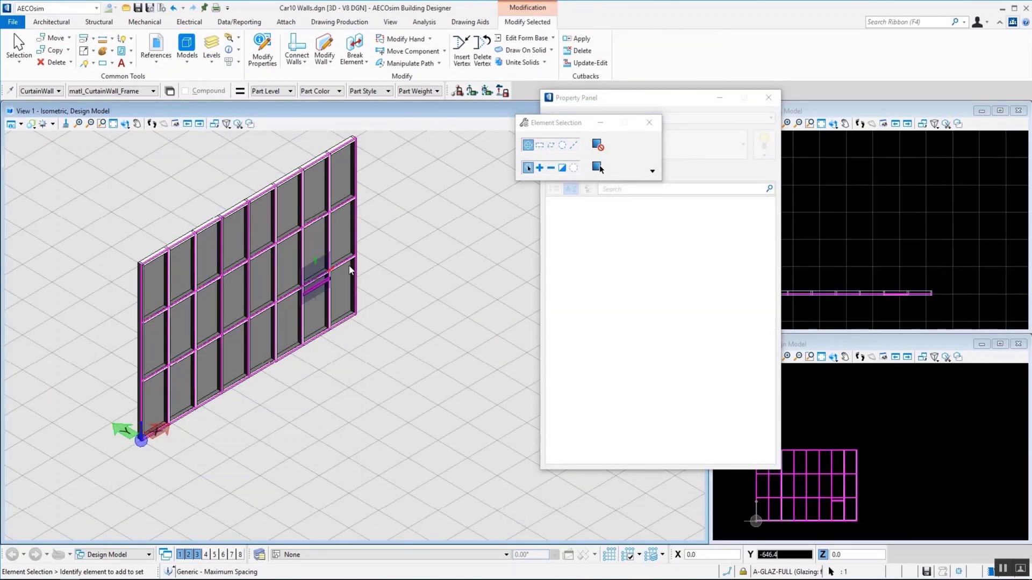
click(317, 252)
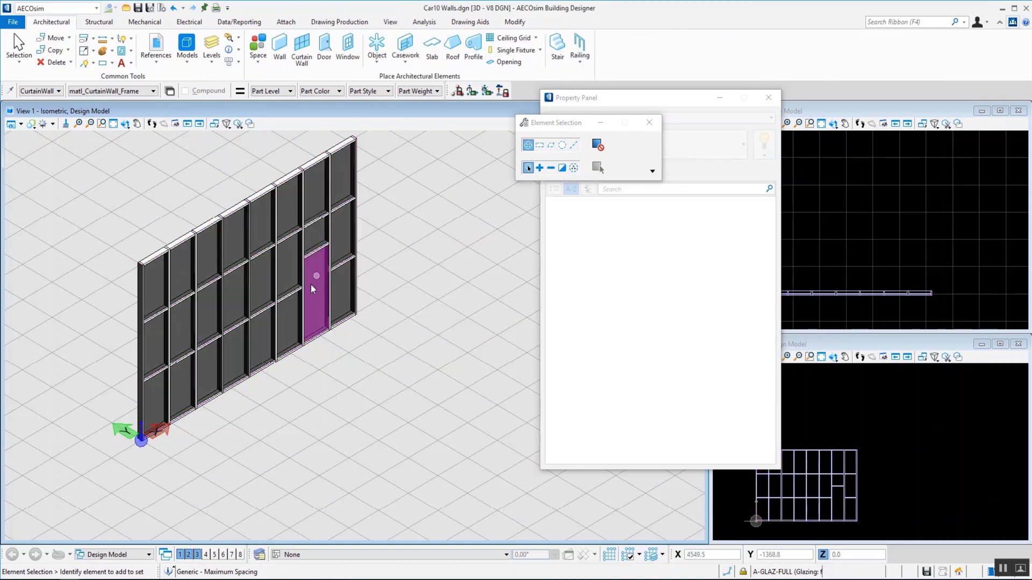
click(302, 304)
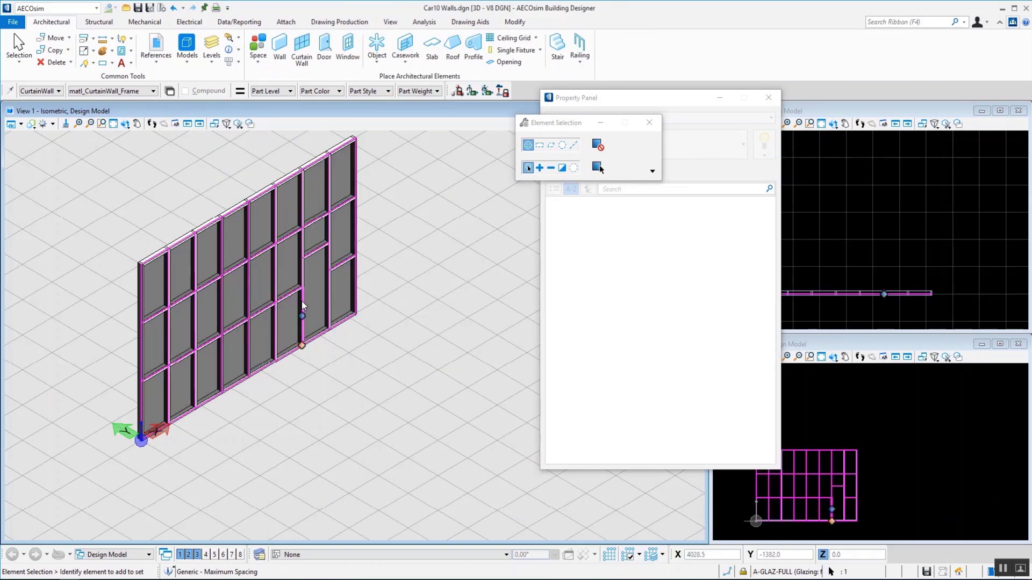
click(306, 271)
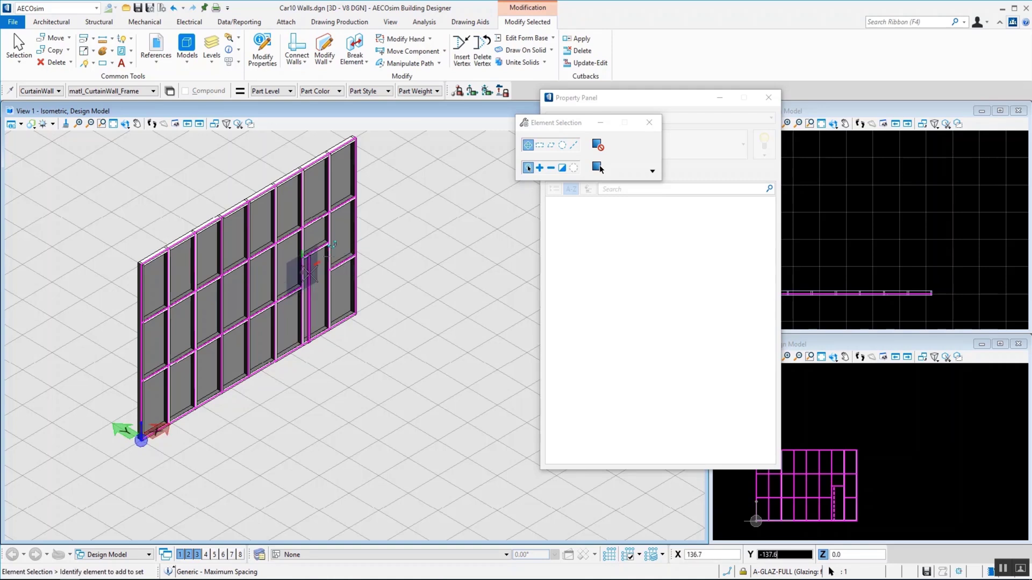
key(Escape)
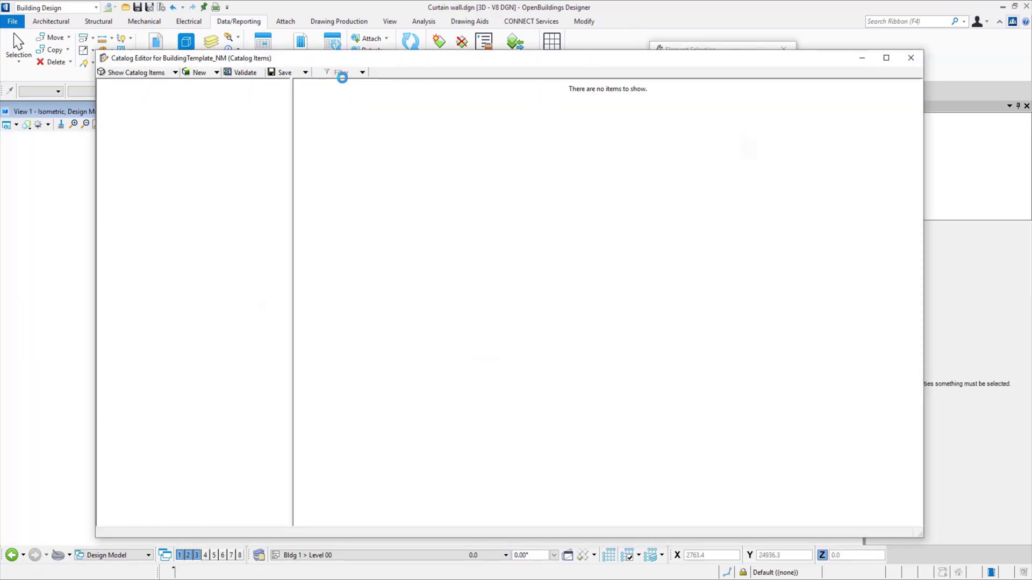
- Under Architectural, start a new Curtain Wall | Panel catalog item named My Louver
click(114, 94)
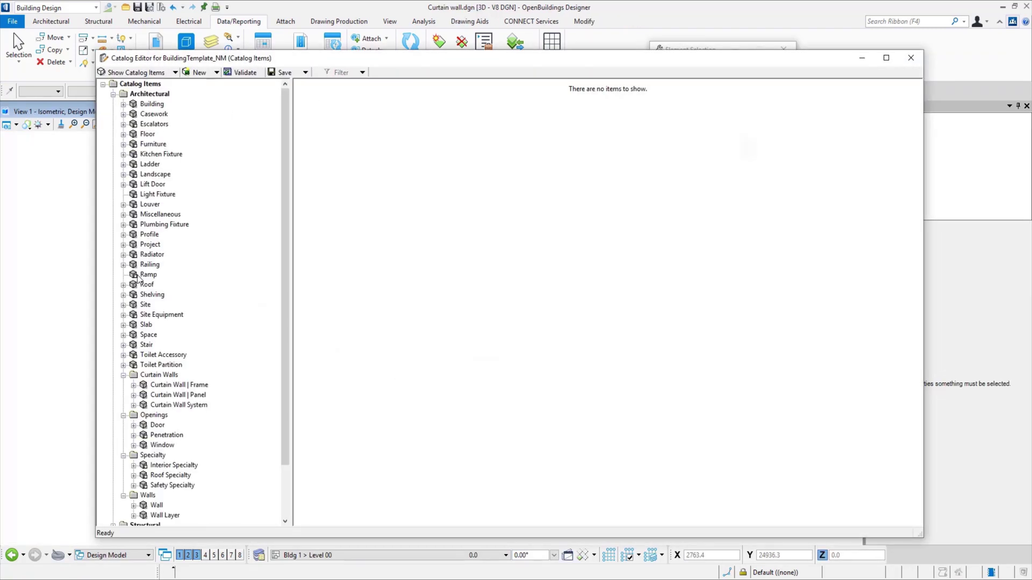
double_click(173, 396)
right_click(172, 395)
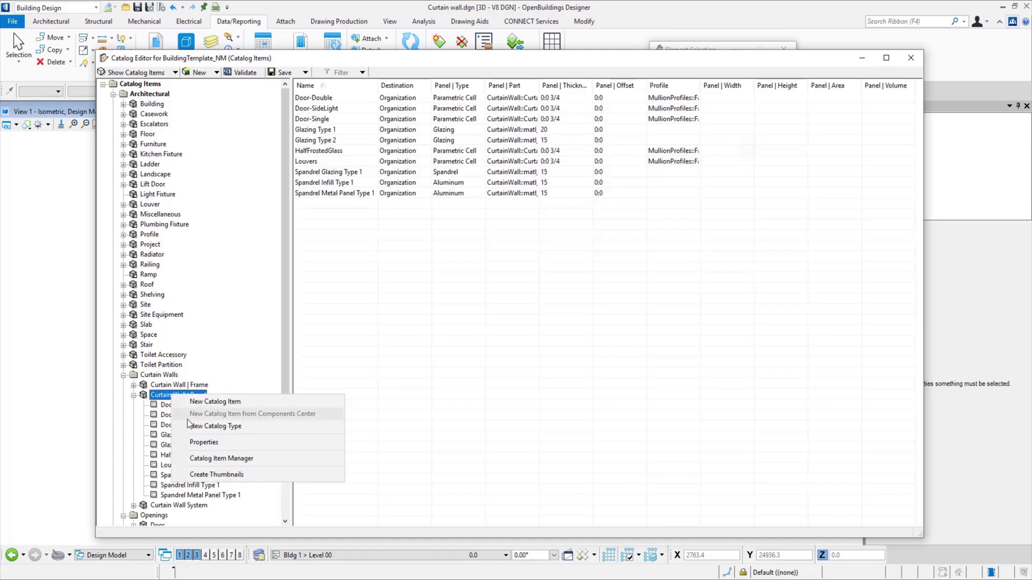
click(215, 401)
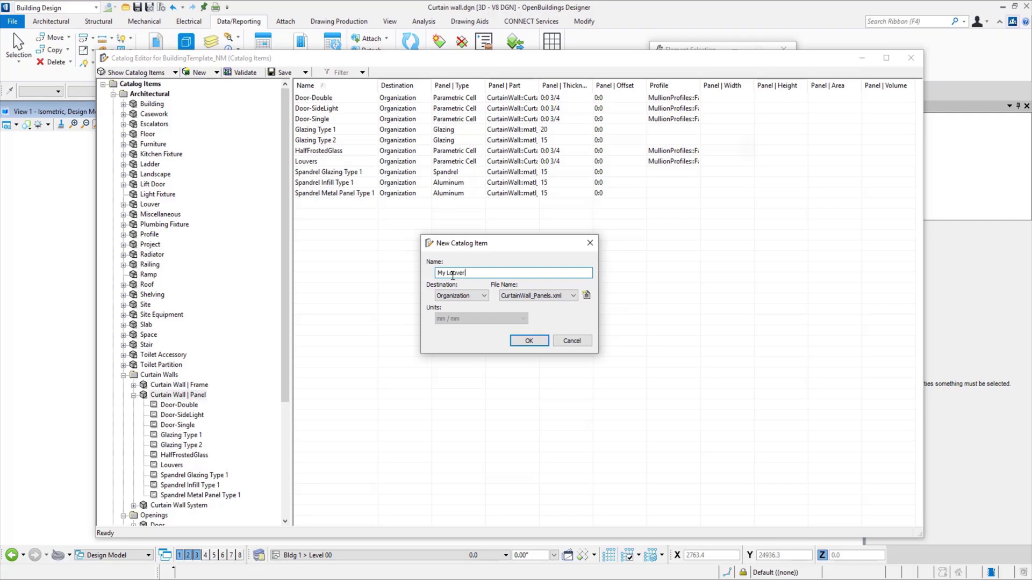
- Confirm the My Louver item and set its Panel | Type to Parametric Cell
click(520, 343)
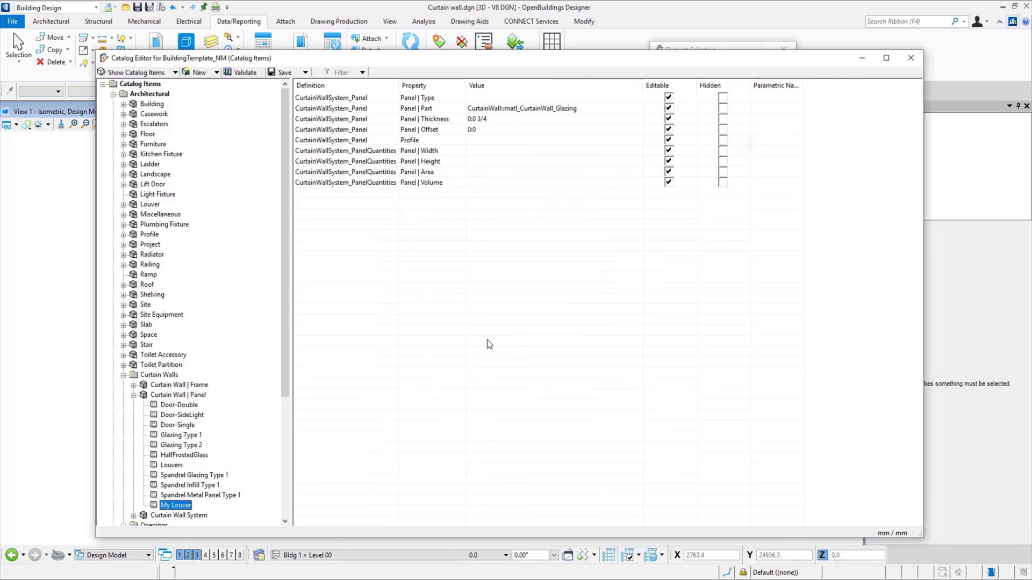
click(500, 99)
click(637, 101)
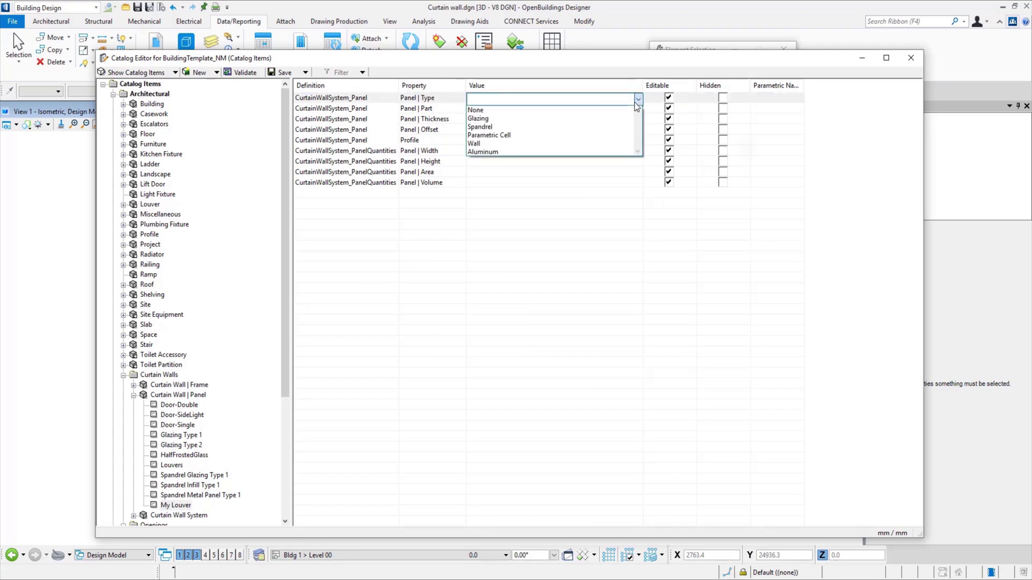
click(560, 136)
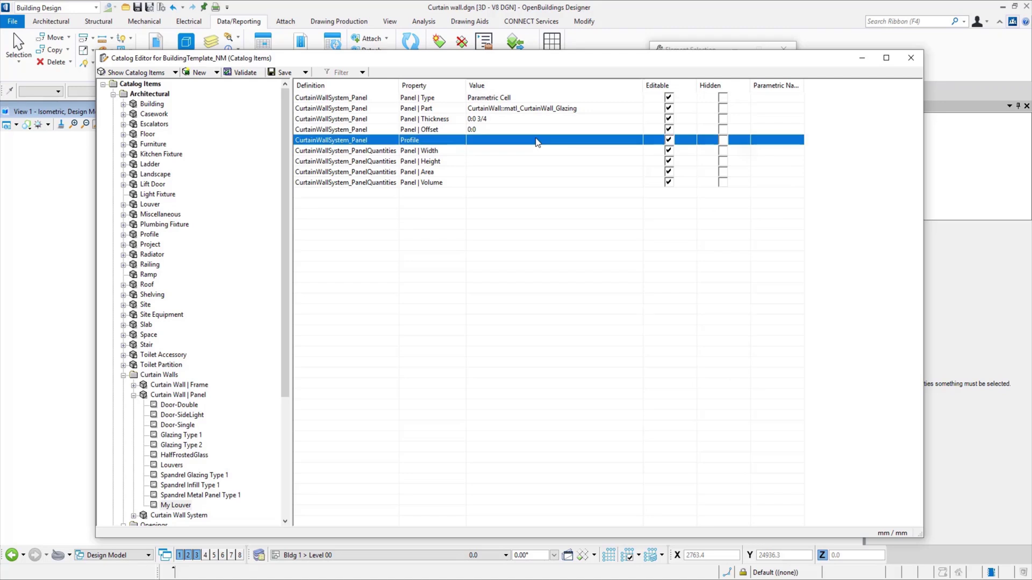
- Set the panel Profile to the Face_4_Definition_Louvres cell from the MullionProfiles library
click(578, 145)
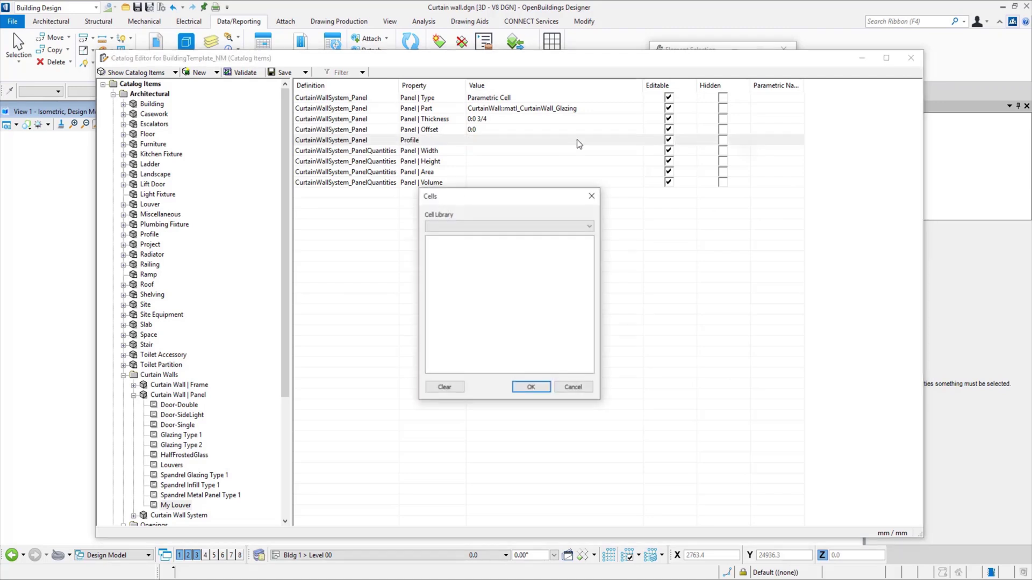
click(533, 226)
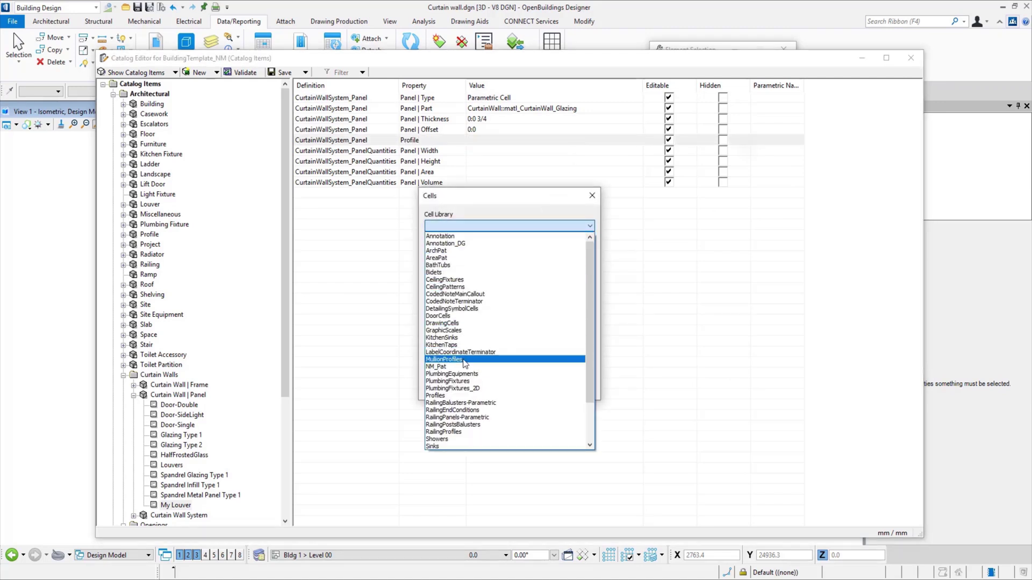
click(463, 360)
click(490, 292)
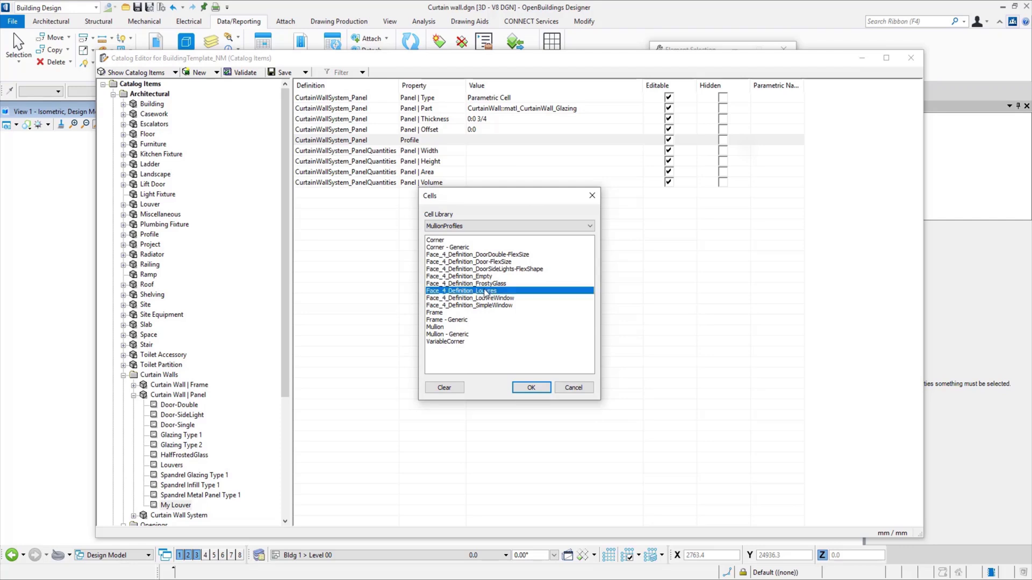
click(529, 389)
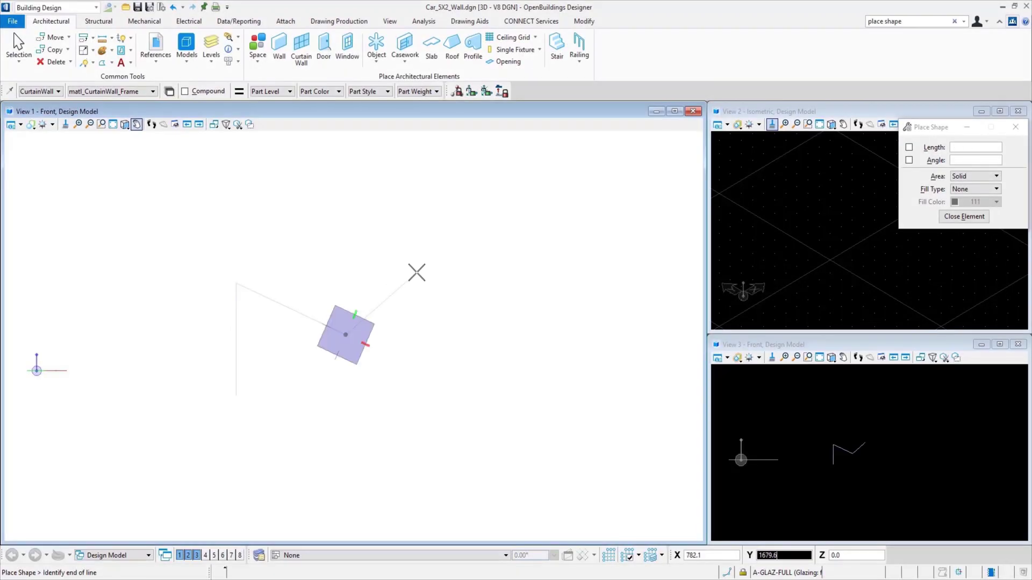
- Close the V-notched shape and build a Storefront curtain wall from it using From Shape
click(236, 395)
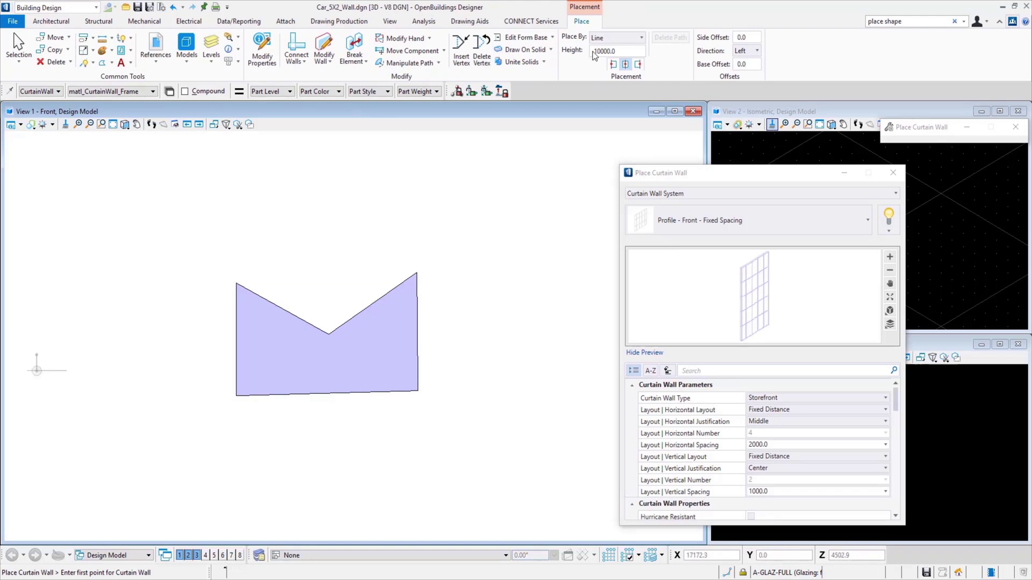
click(613, 38)
click(607, 109)
click(404, 383)
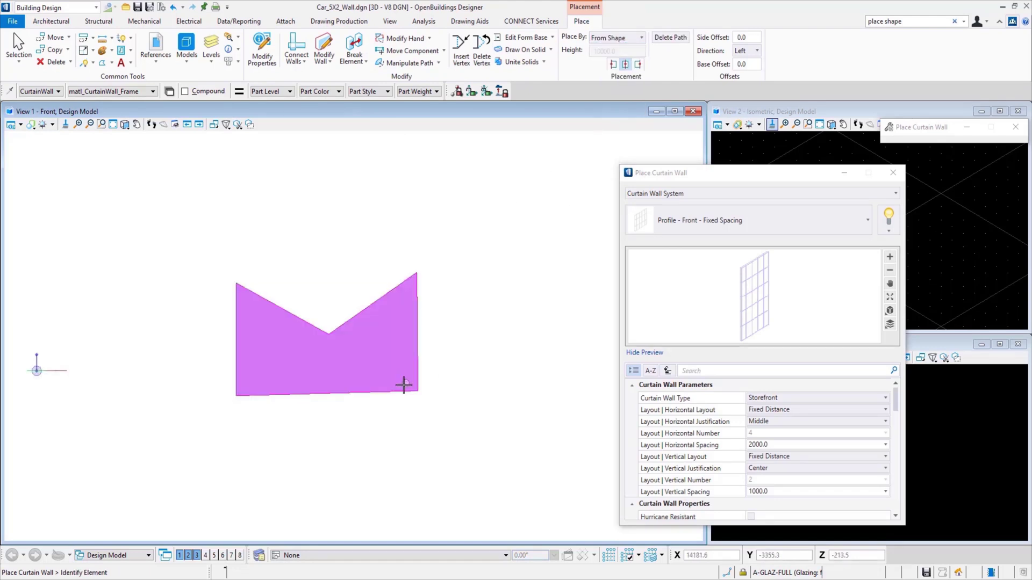
click(459, 378)
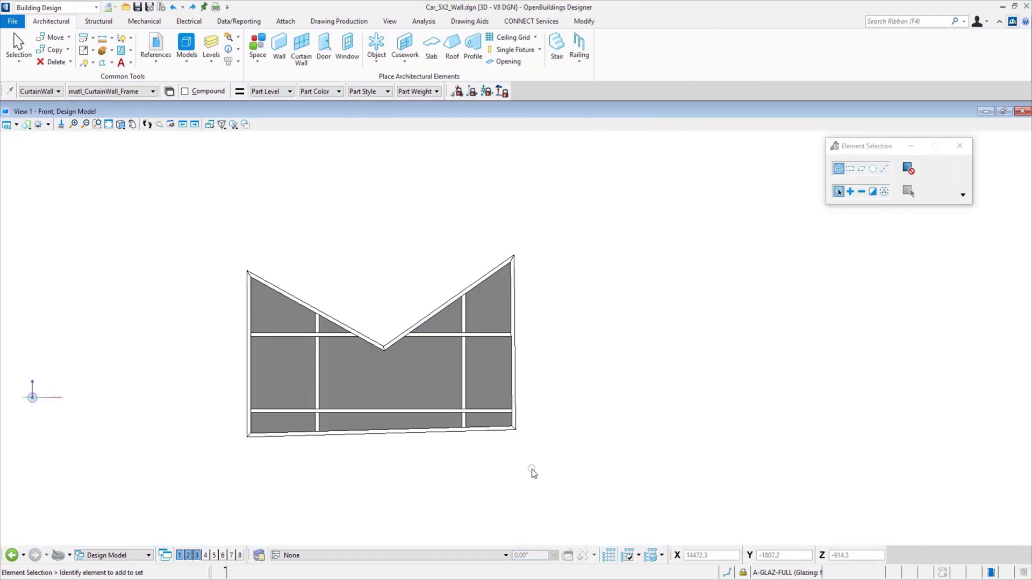
- Select the curtain wall, pull its top-left corner upward, and choose From Shape placement again
drag(549, 473, 181, 246)
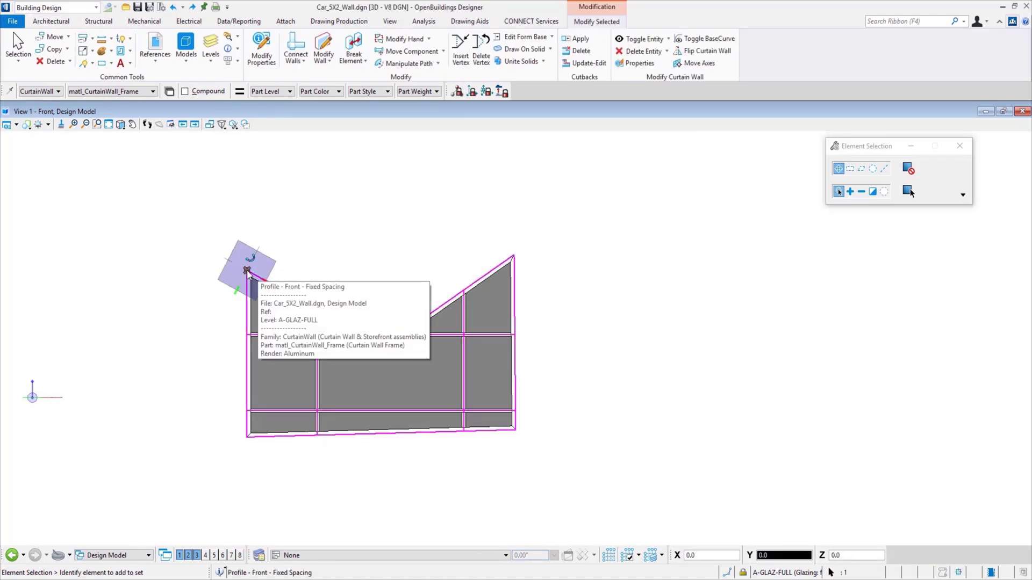
drag(247, 273, 247, 243)
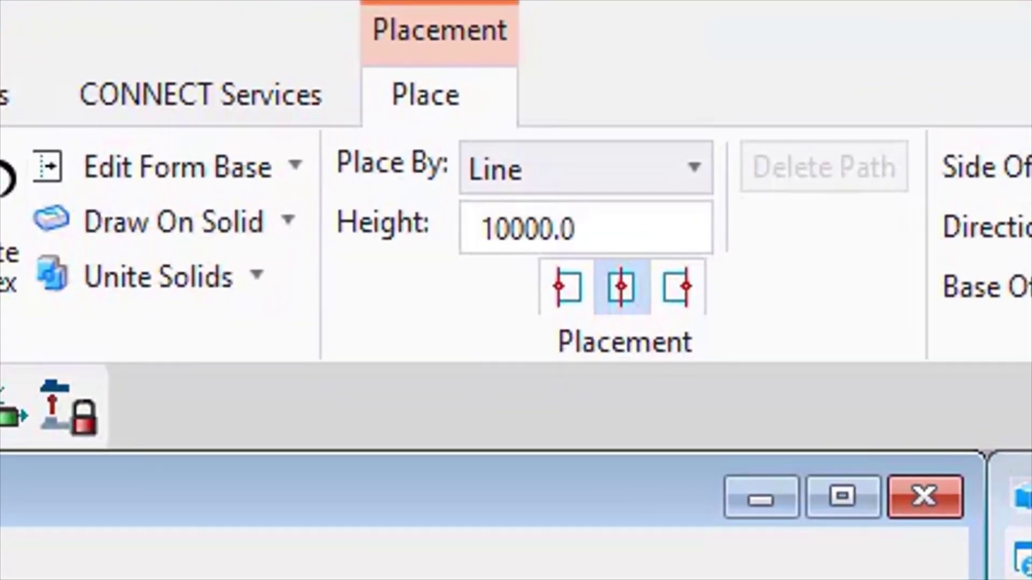
click(511, 174)
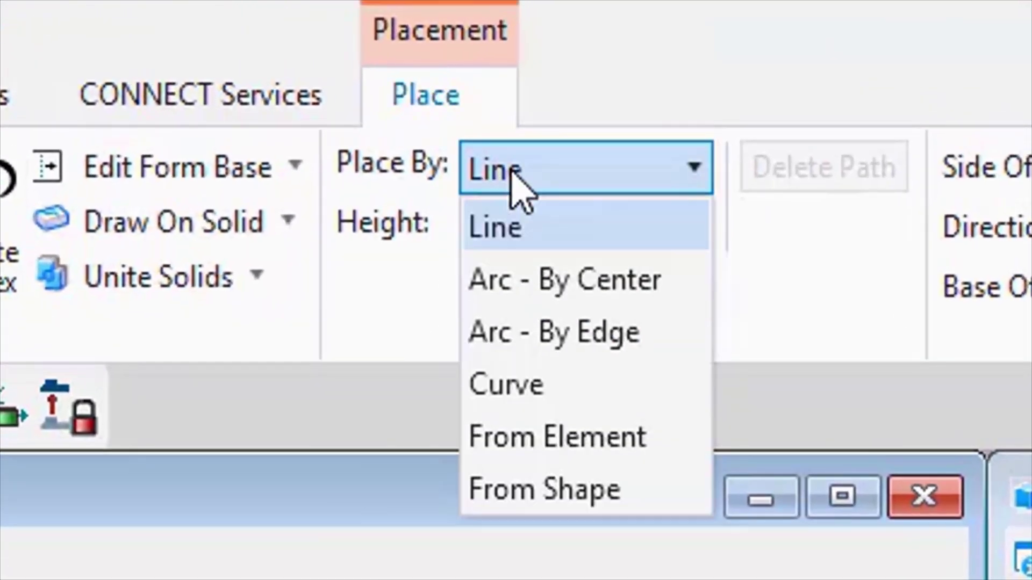
click(554, 492)
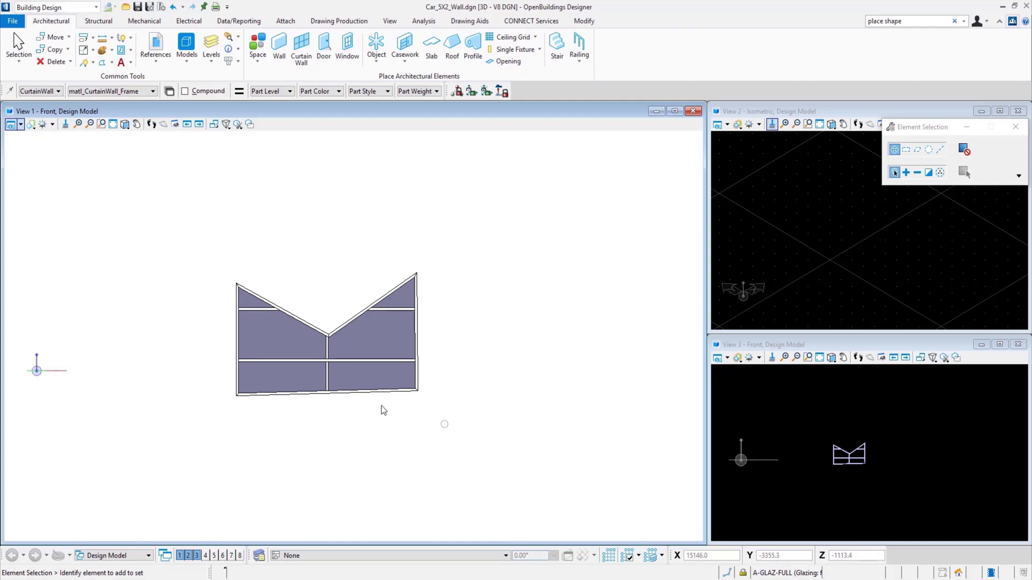
- Relocate the V-shaped curtain wall's grid axes origin with Move Axes, then deselect the wall
drag(463, 433, 194, 277)
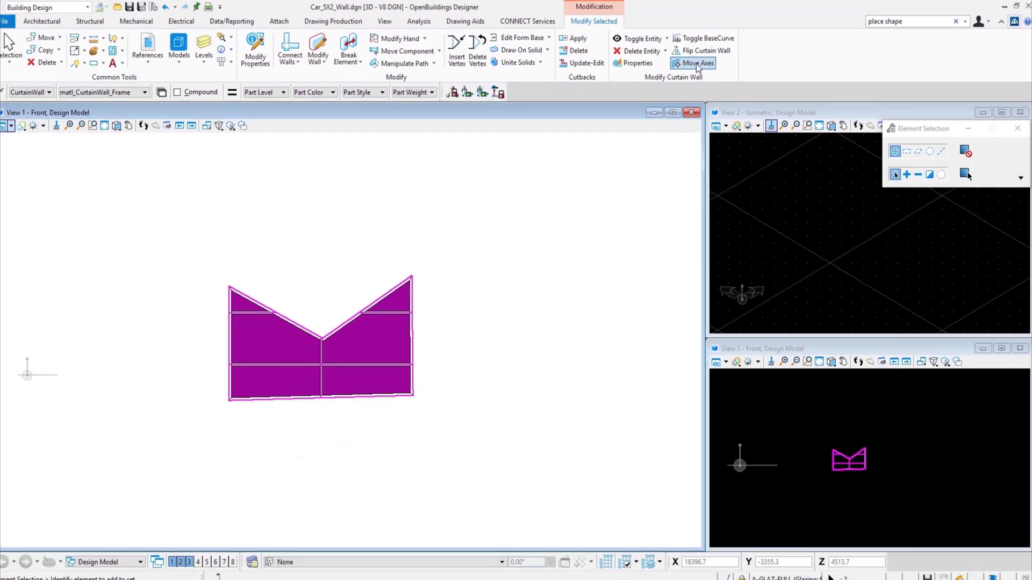
click(507, 144)
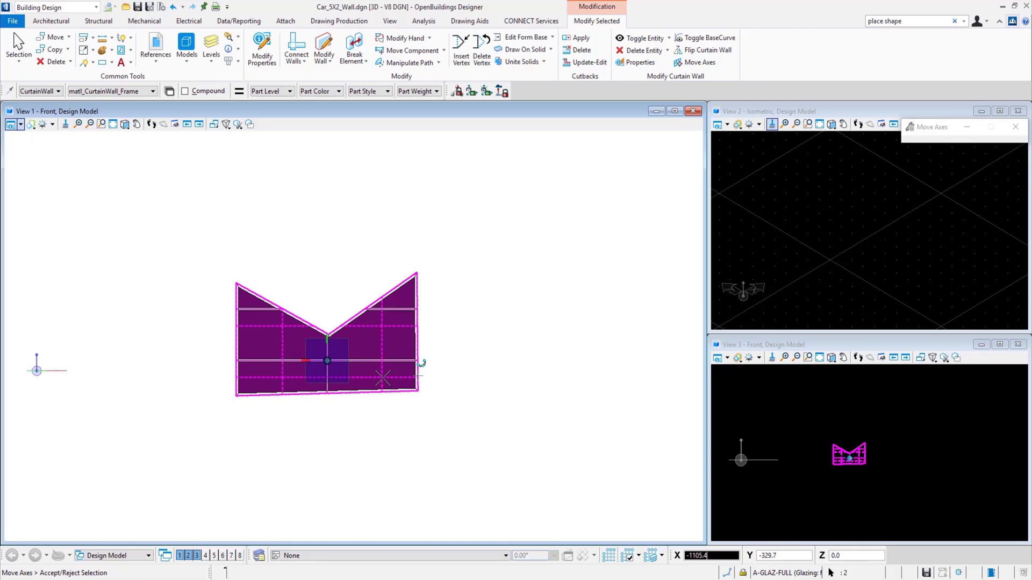
right_click(421, 364)
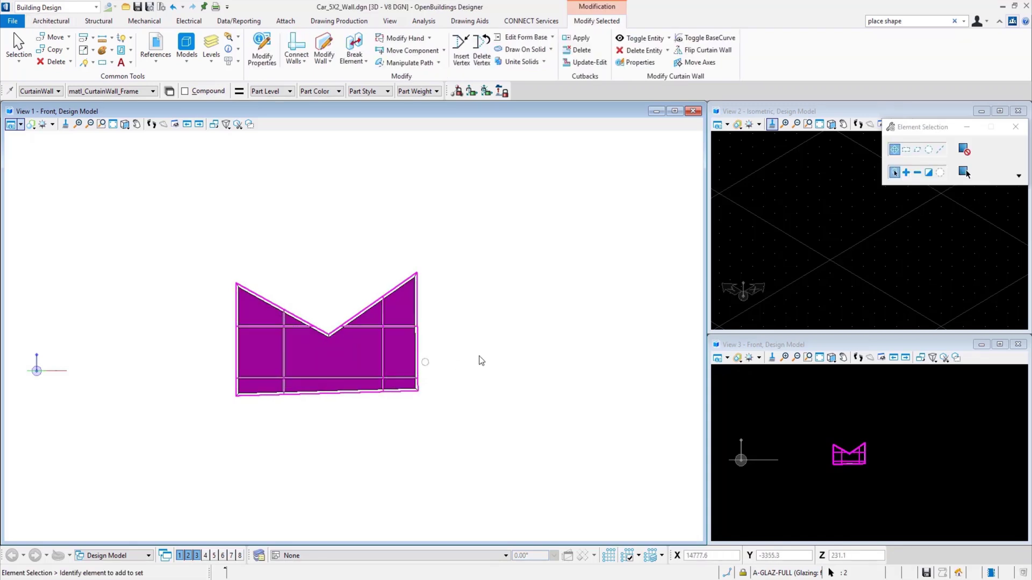
click(502, 366)
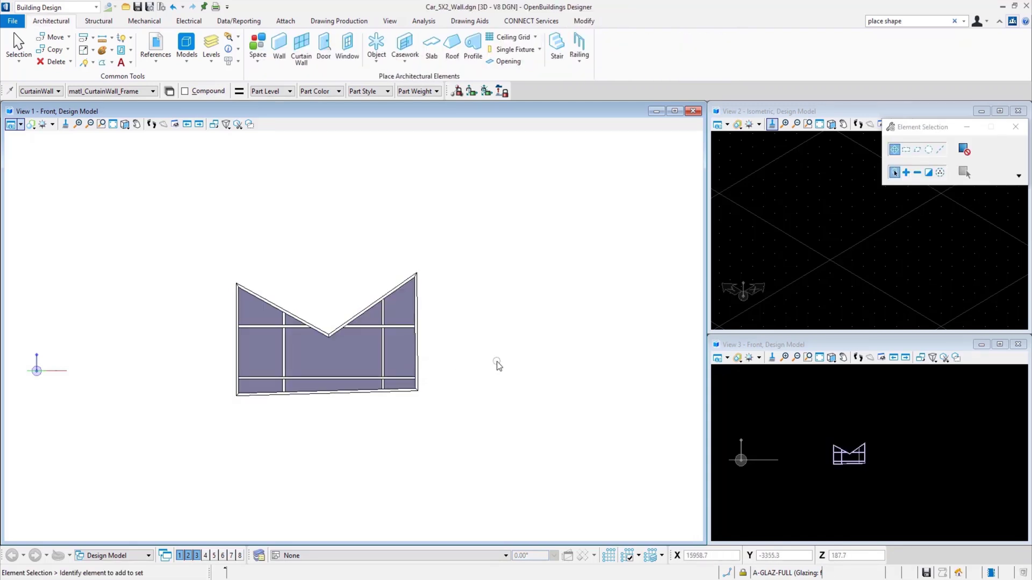